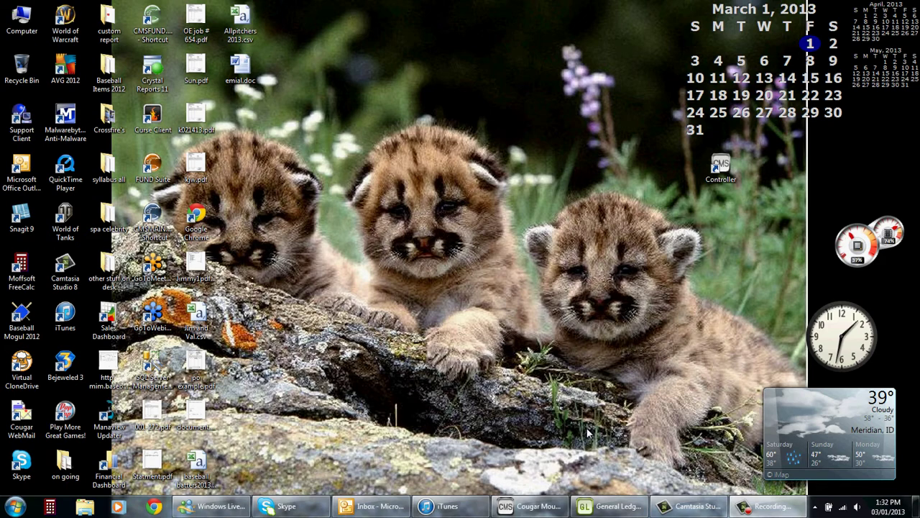
Step: Switch to the General Ledger application and open the Set Up Funds window
{"action": "left_click", "coordinate": [604, 508]}
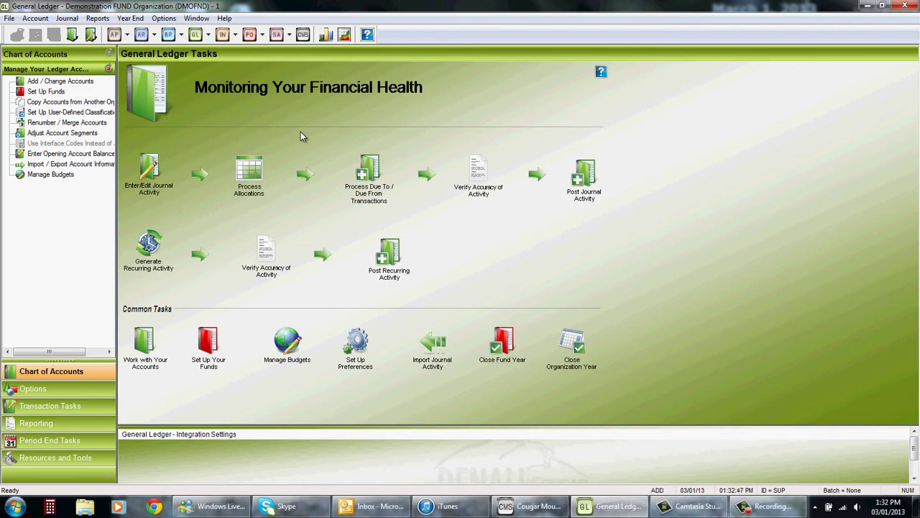
{"action": "left_click", "coordinate": [164, 18]}
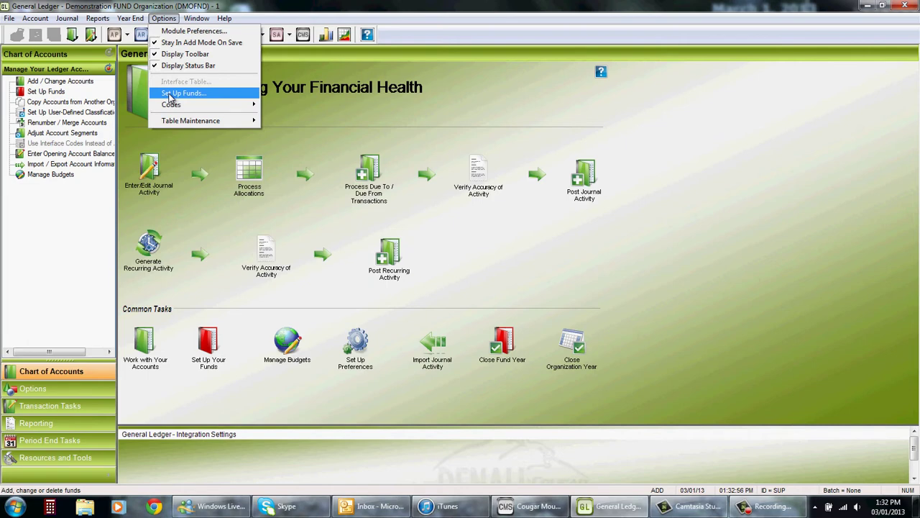
{"action": "left_click", "coordinate": [184, 93]}
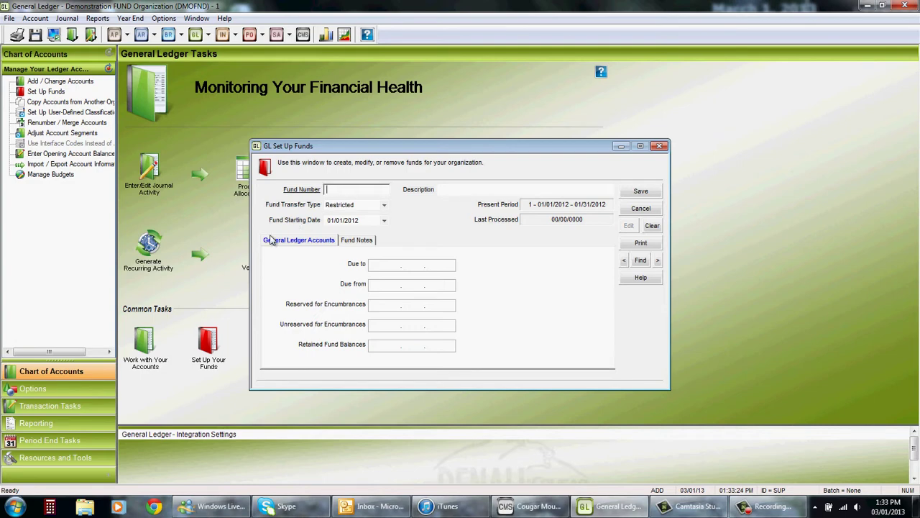
Step: View the list of existing funds, and start a new fund numbered 1001 with the description "fund"
{"action": "left_click", "coordinate": [327, 188]}
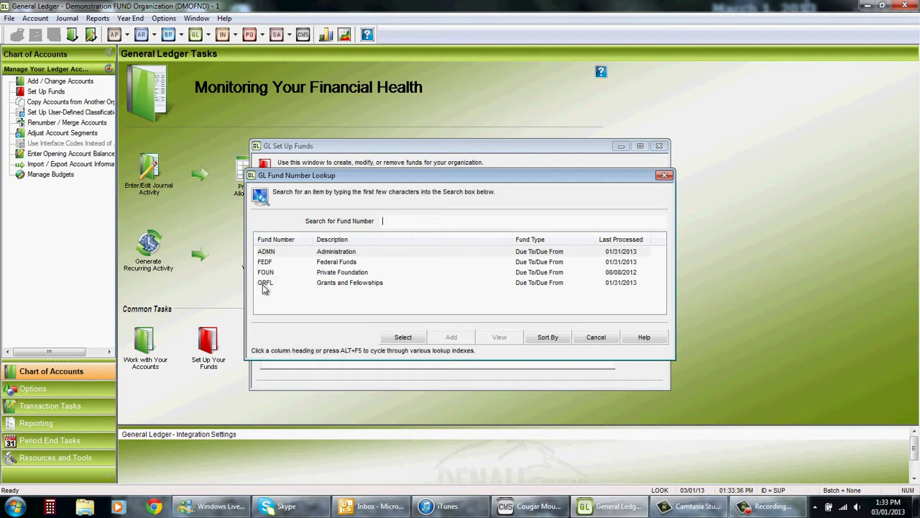
{"action": "left_click", "coordinate": [588, 337]}
{"action": "type", "text": "1001"}
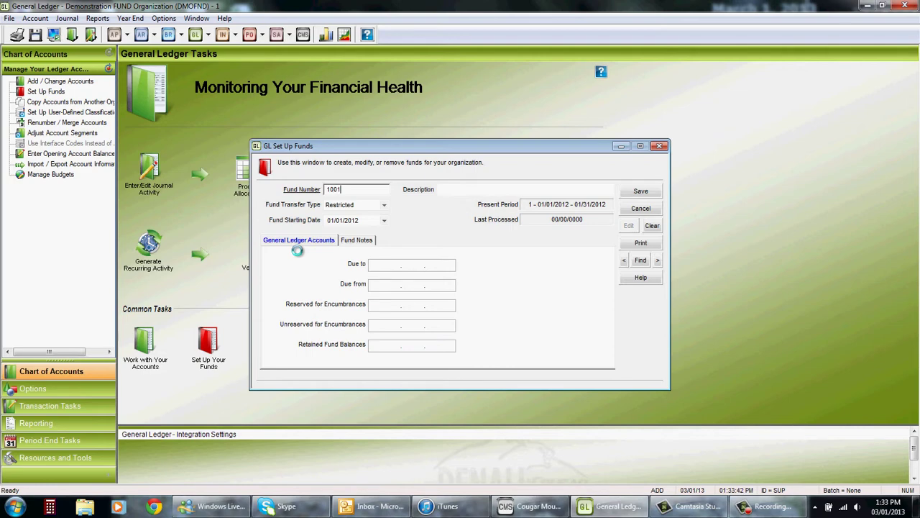
{"action": "key", "text": "Tab"}
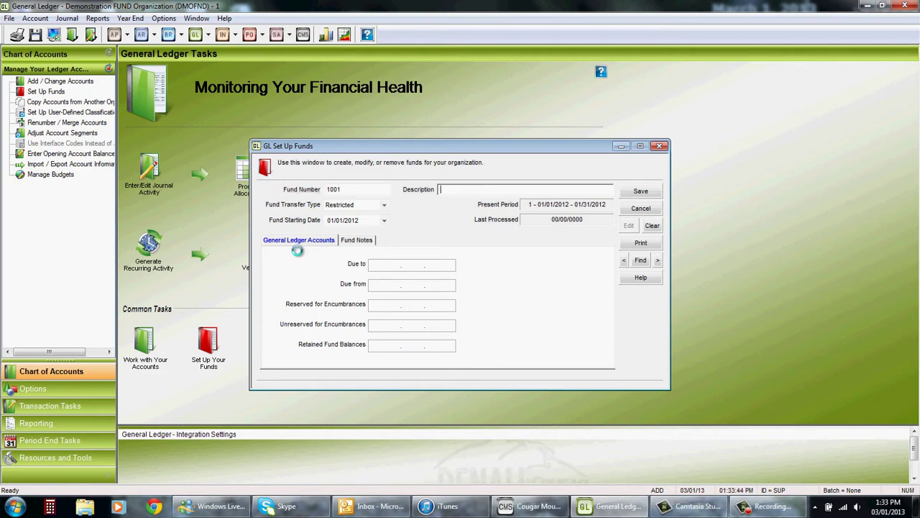
{"action": "type", "text": "fund"}
Step: Load the ADMN fund for editing and set the main segment of its Due to account to 2999
{"action": "left_click", "coordinate": [359, 190]}
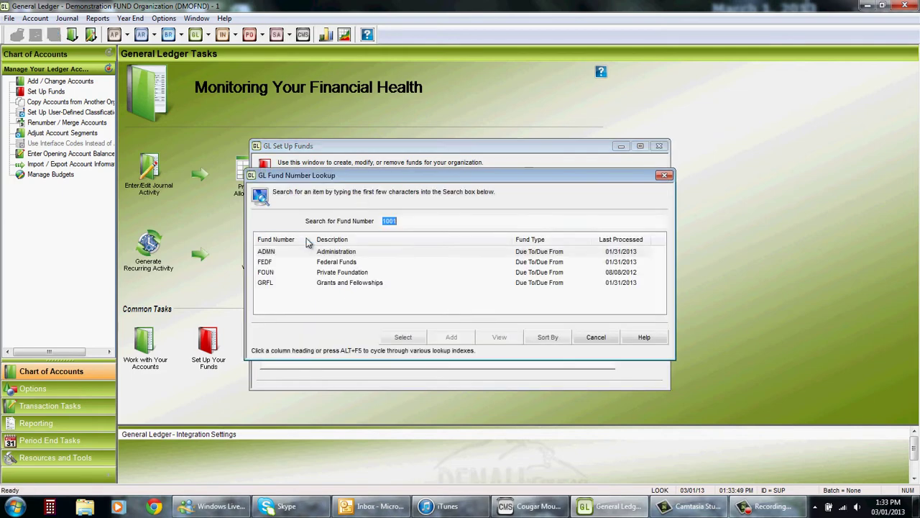
{"action": "double_click", "coordinate": [281, 257]}
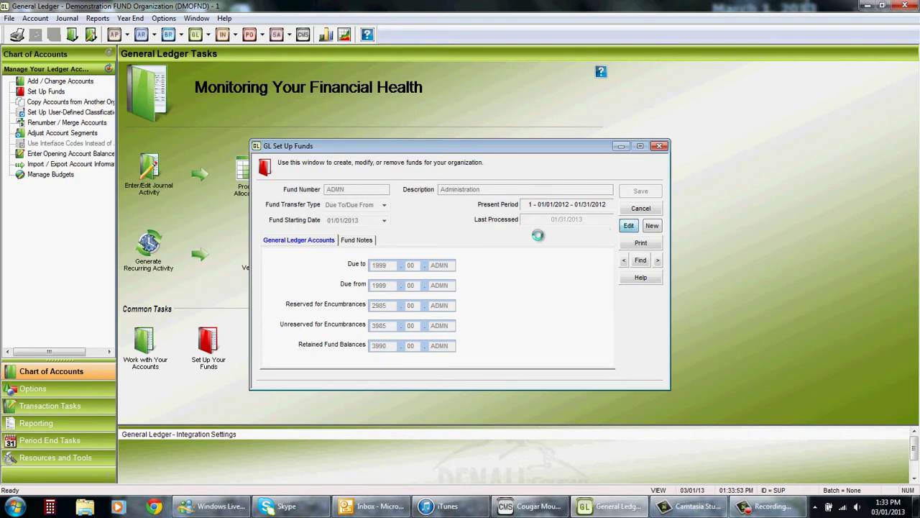
{"action": "left_click", "coordinate": [628, 225]}
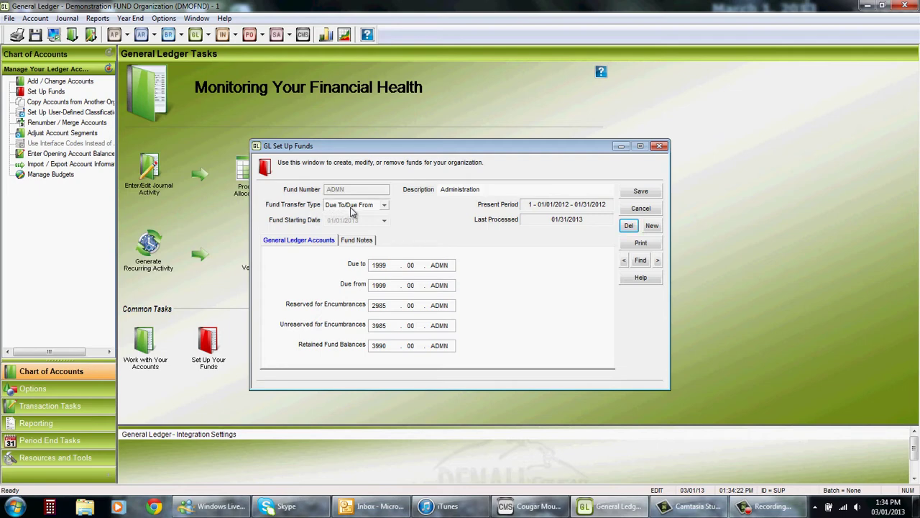
{"action": "left_click", "coordinate": [394, 266]}
{"action": "left_click", "coordinate": [386, 285]}
{"action": "left_click", "coordinate": [395, 267]}
{"action": "type", "text": "299"}
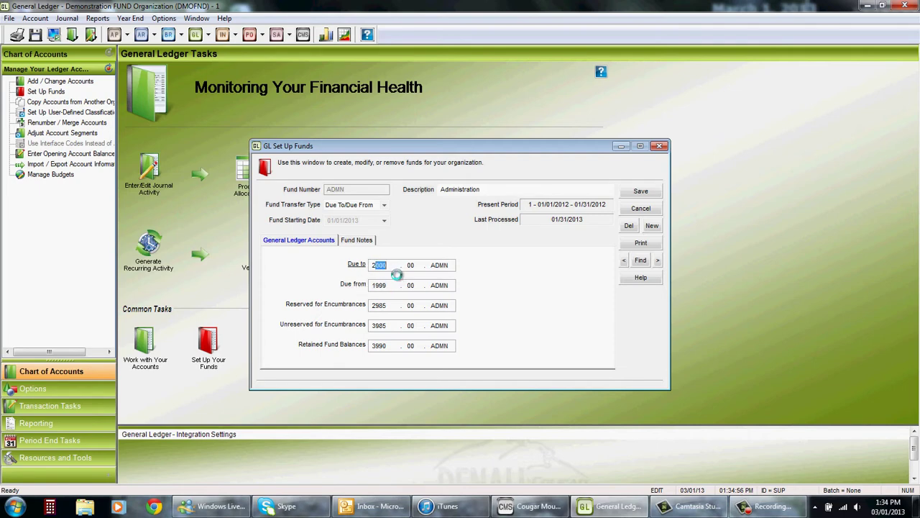
{"action": "type", "text": "9"}
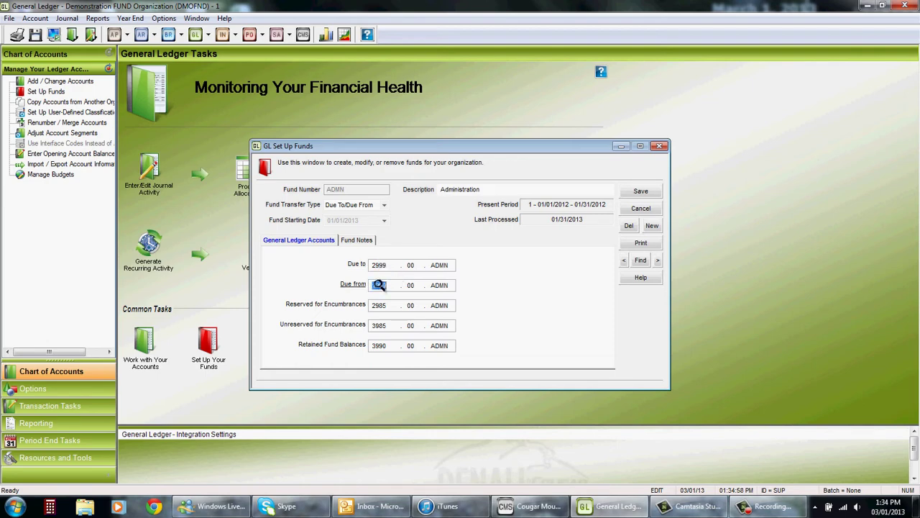
Step: Go through the ADMN fund's Due from, encumbrance and Retained Fund Balances accounts, and save the changed fund
{"action": "left_click", "coordinate": [383, 286]}
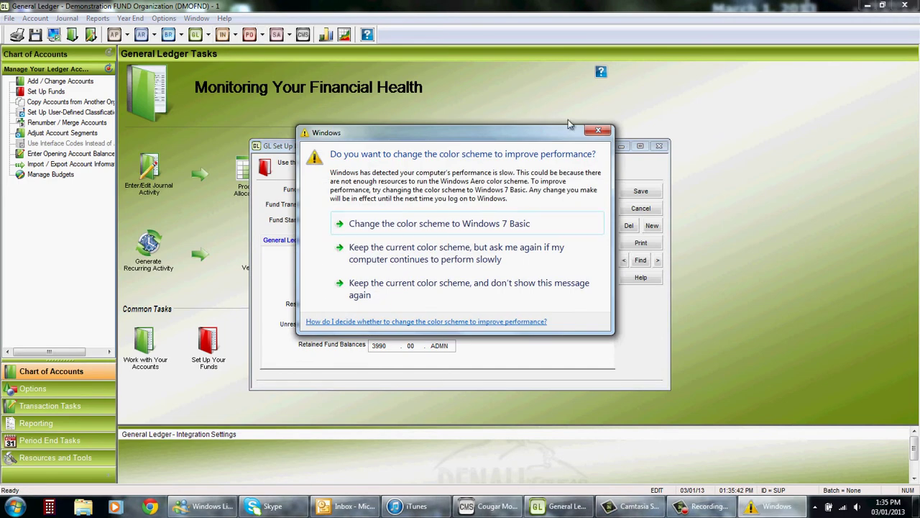
{"action": "left_click", "coordinate": [598, 131]}
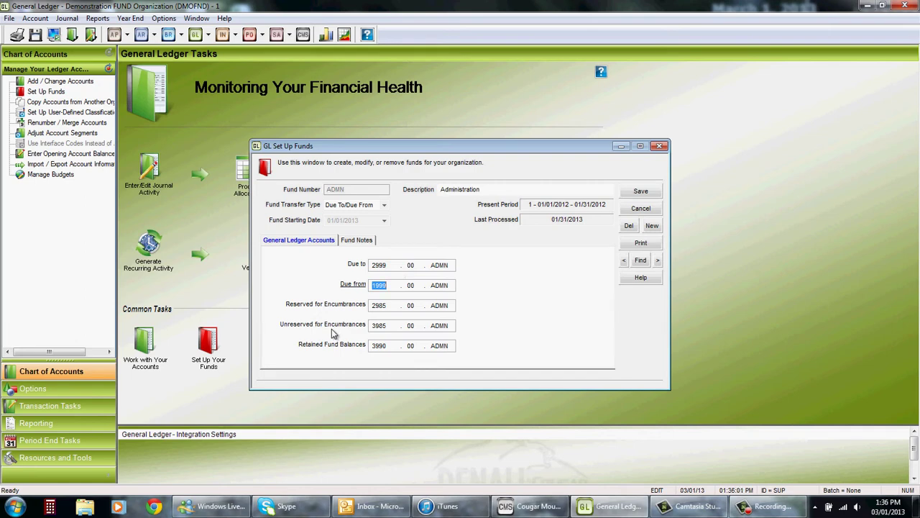
{"action": "key", "text": "Tab"}
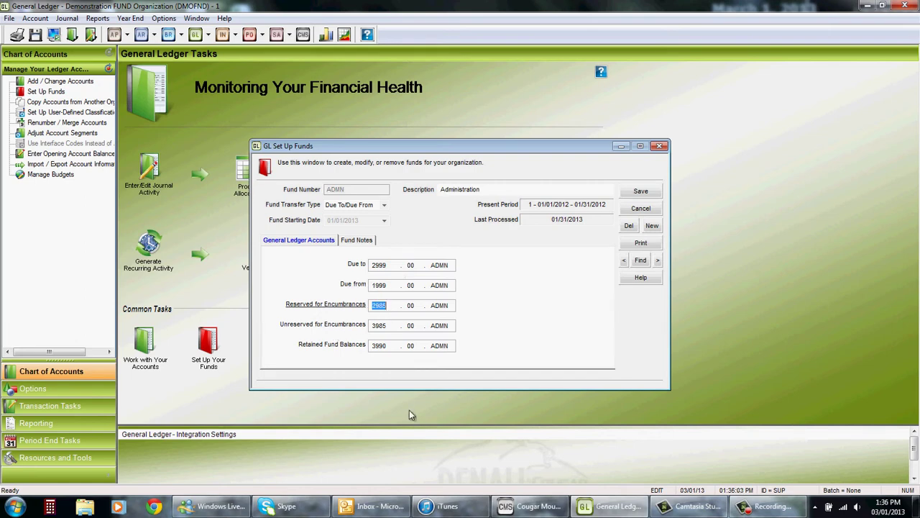
{"action": "key", "text": "Tab"}
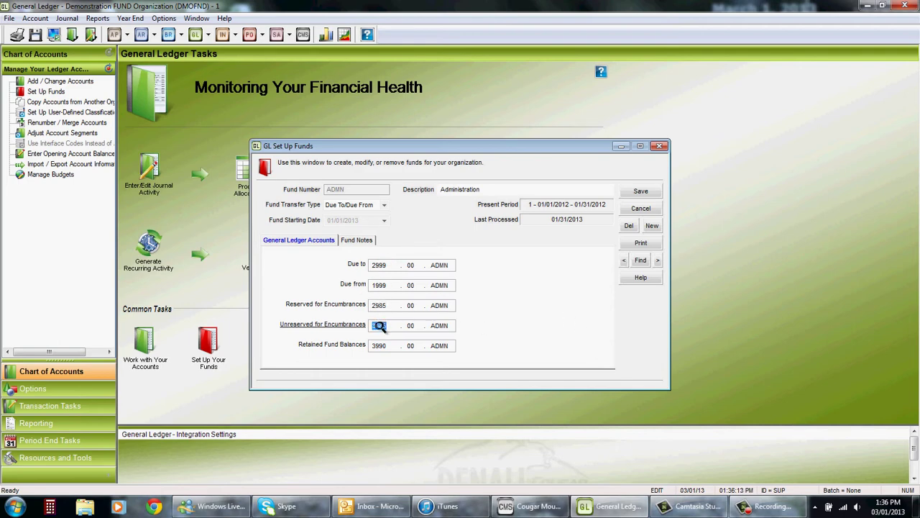
{"action": "left_click", "coordinate": [383, 346]}
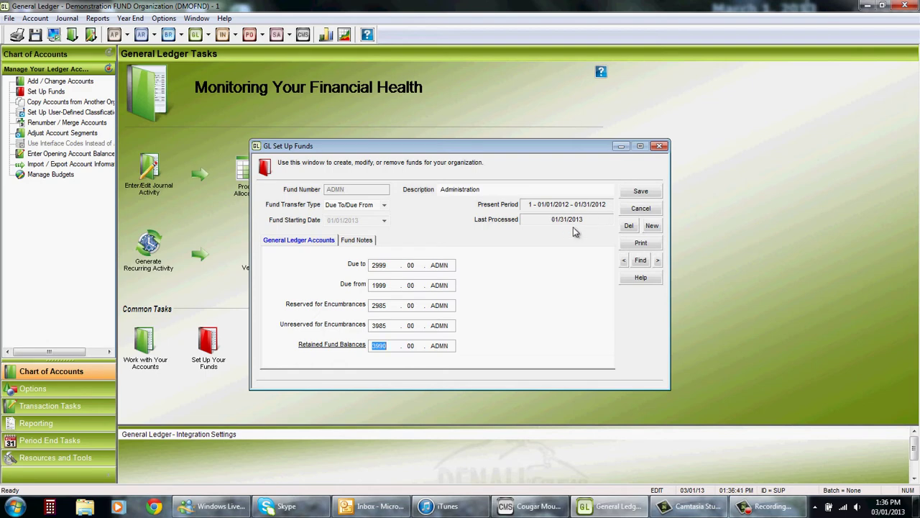
{"action": "left_click", "coordinate": [639, 260]}
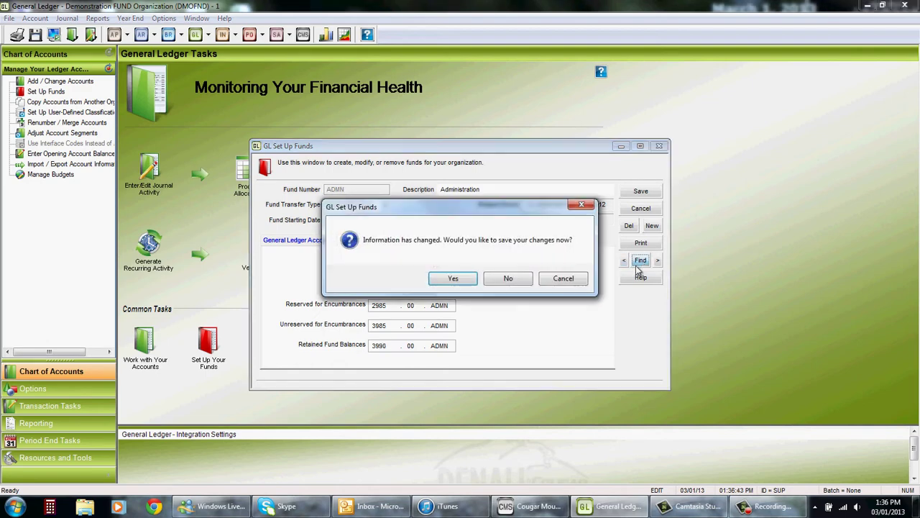
{"action": "left_click", "coordinate": [457, 280]}
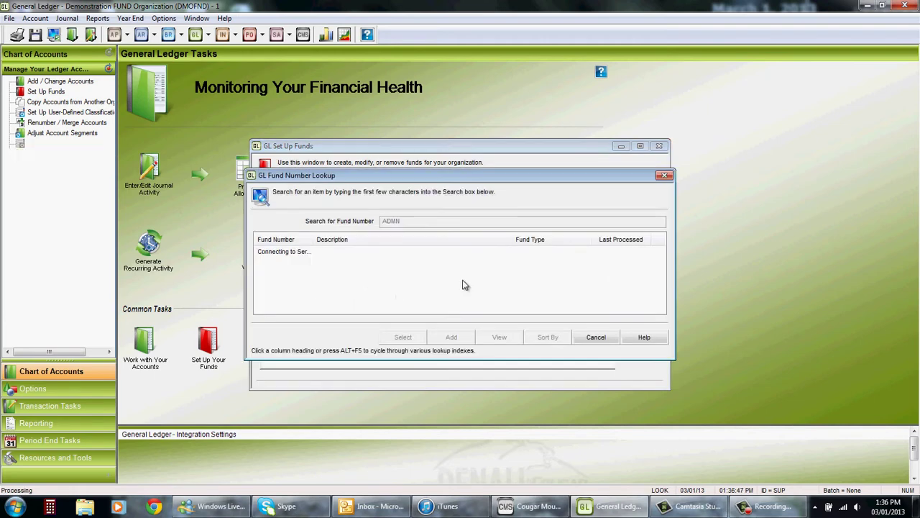
Step: View the Private Foundation fund's starting date, and check the multiple fiscal calendars option in the module preferences
{"action": "double_click", "coordinate": [348, 271]}
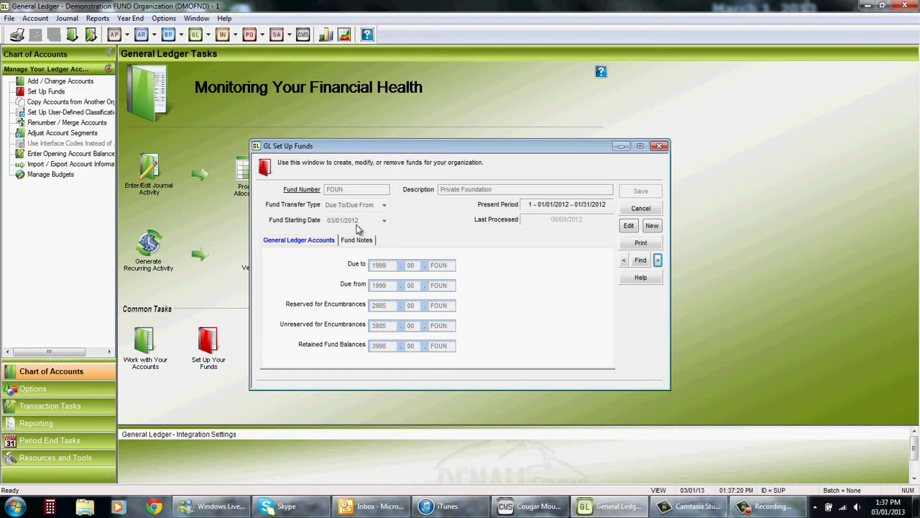
{"action": "left_click", "coordinate": [641, 208]}
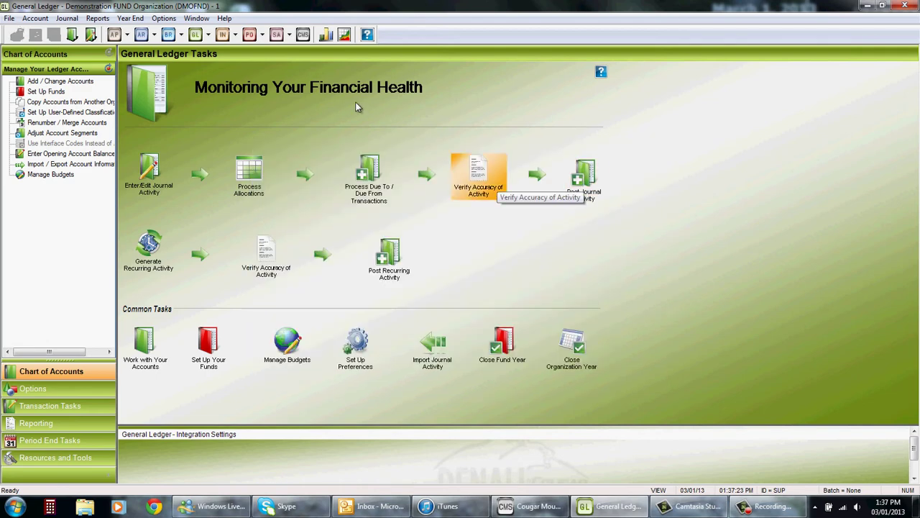
{"action": "left_click", "coordinate": [164, 18]}
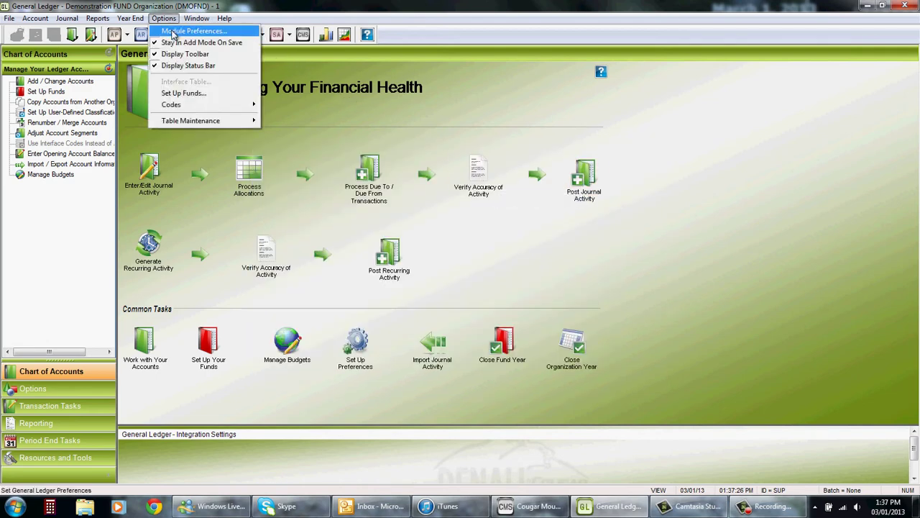
{"action": "left_click", "coordinate": [172, 40]}
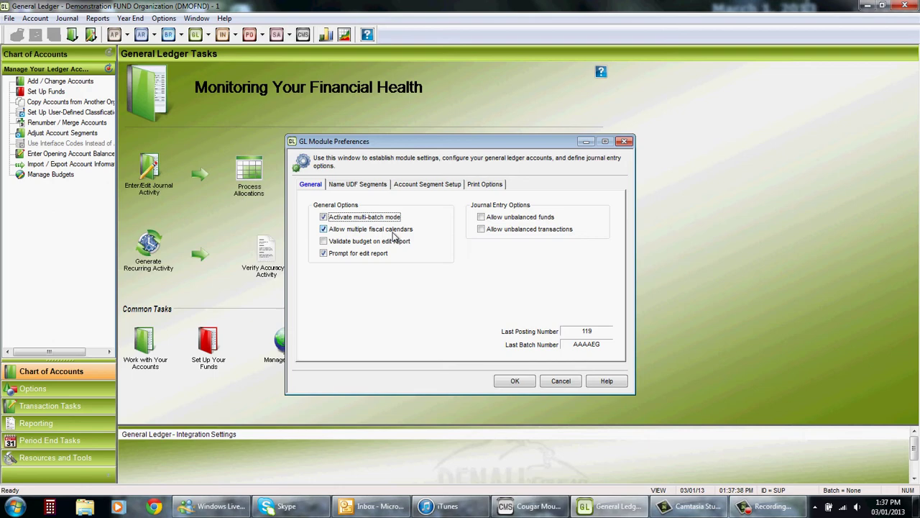
{"action": "left_click", "coordinate": [555, 379]}
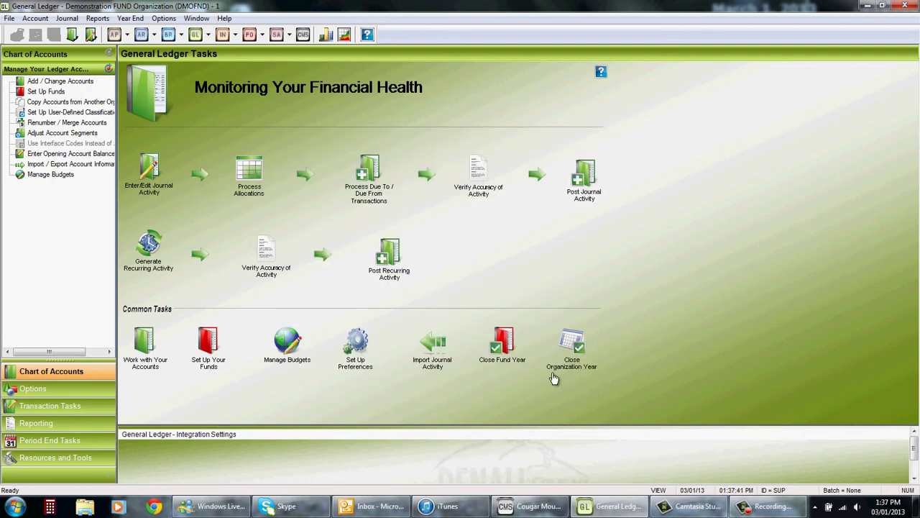
Step: Reopen the Set Up Funds window and look through the available fund starting dates
{"action": "left_click", "coordinate": [163, 19]}
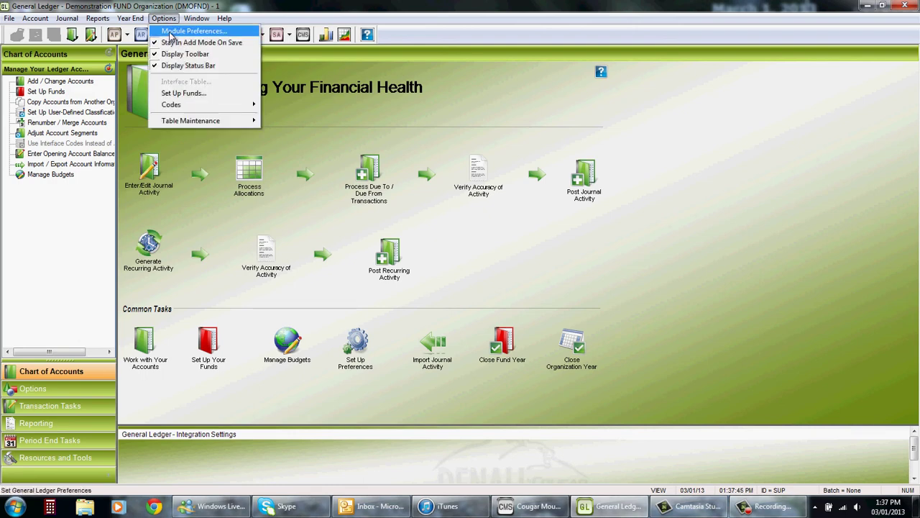
{"action": "left_click", "coordinate": [172, 94]}
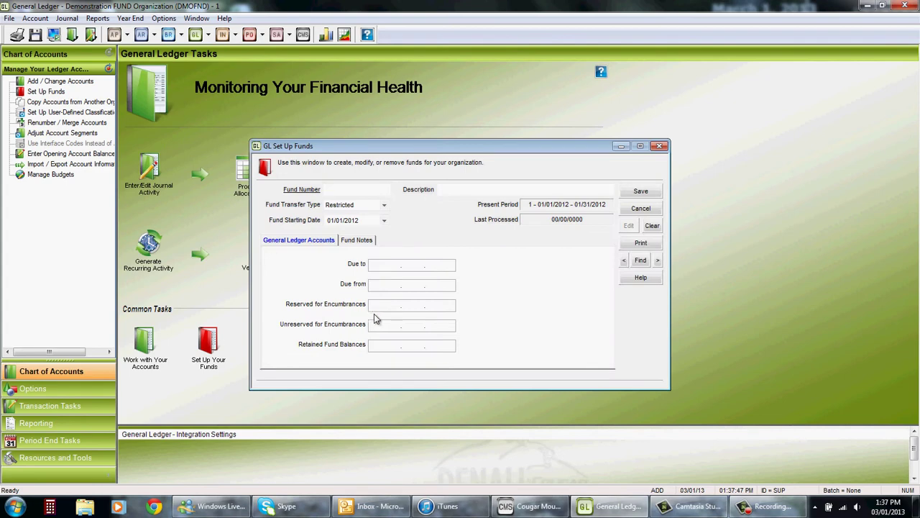
{"action": "left_click", "coordinate": [384, 220]}
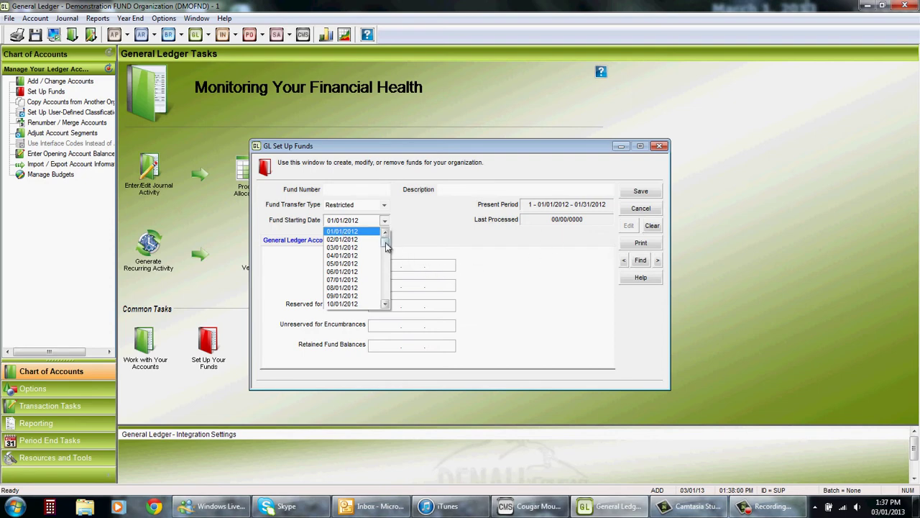
{"action": "mouse_move", "coordinate": [387, 244]}
{"action": "left_mouse_down"}
{"action": "mouse_move", "coordinate": [384, 300]}
{"action": "mouse_move", "coordinate": [388, 239]}
{"action": "left_mouse_up"}
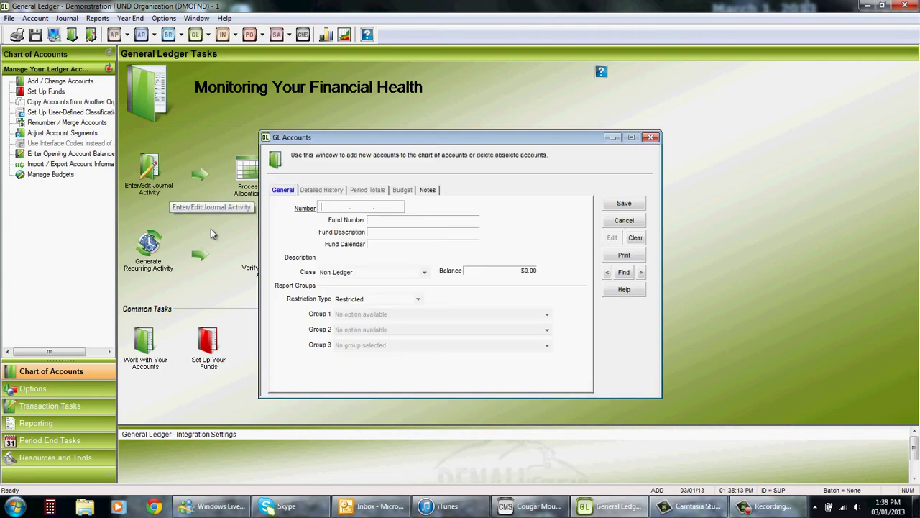
Step: Look up the Cash in Bank America - Admin ledger account, open it for editing and list its restriction type options
{"action": "left_click", "coordinate": [623, 273]}
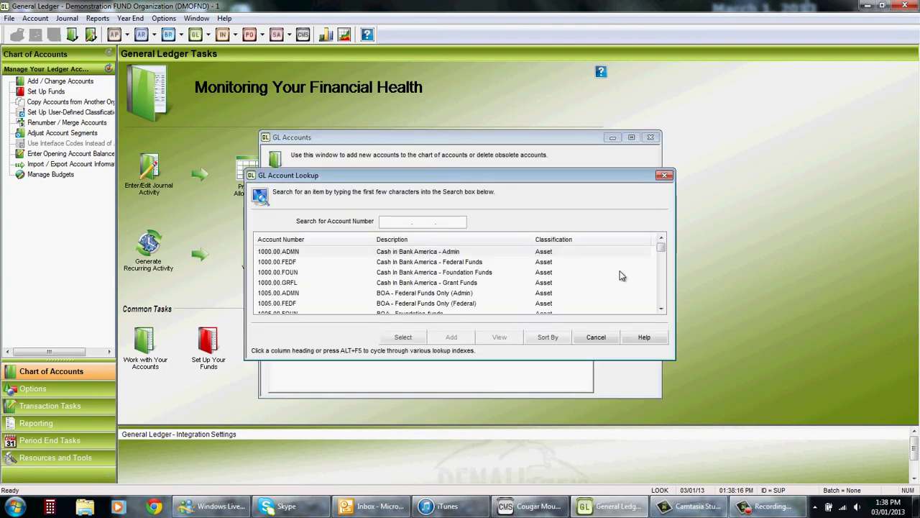
{"action": "double_click", "coordinate": [423, 252]}
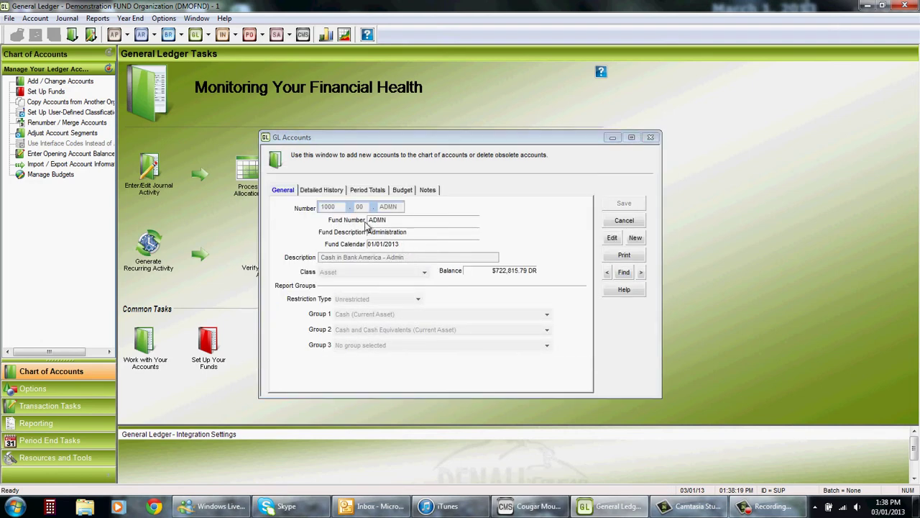
{"action": "left_click", "coordinate": [612, 237]}
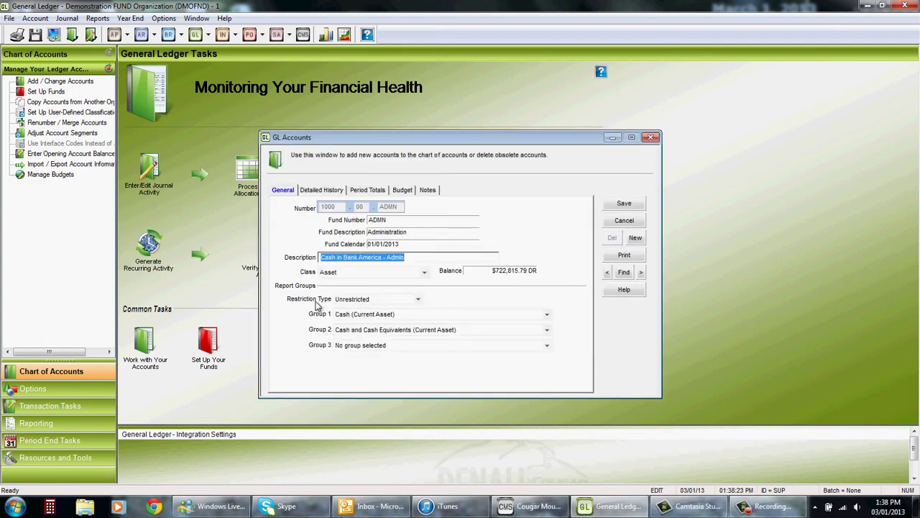
{"action": "left_click", "coordinate": [417, 302]}
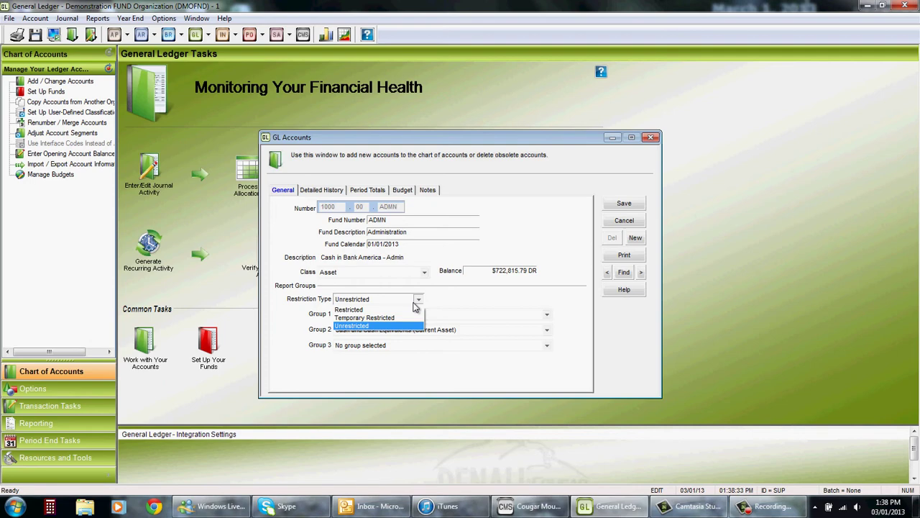
Step: Browse the Federal Funds, Foundation Funds and Grant Funds cash accounts to compare their restriction types
{"action": "left_click", "coordinate": [641, 272]}
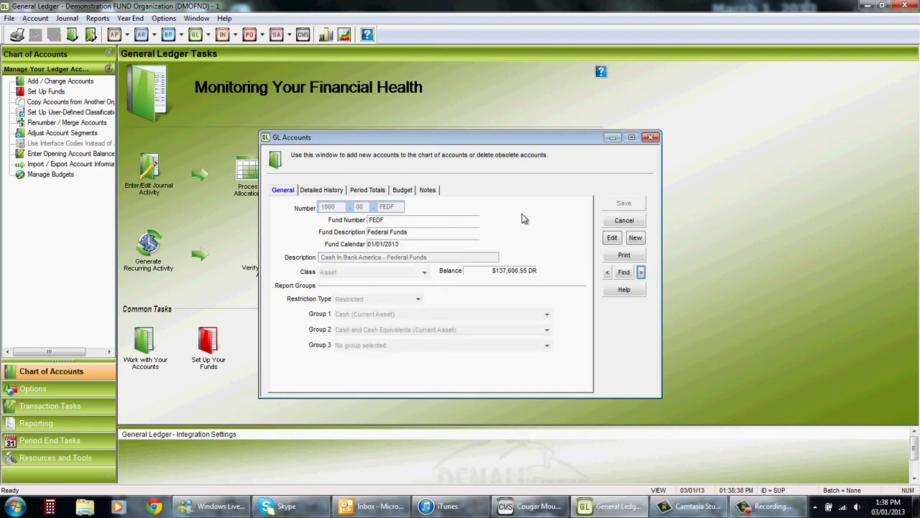
{"action": "left_click", "coordinate": [612, 237]}
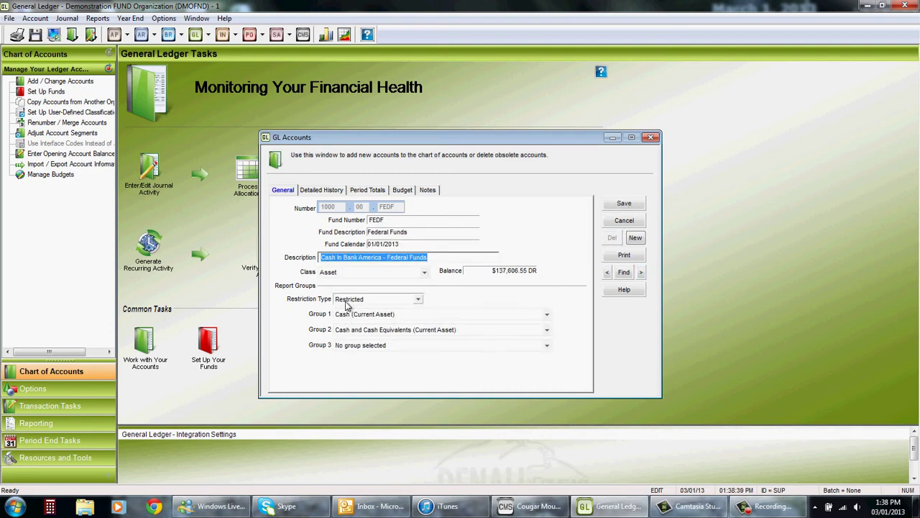
{"action": "left_click", "coordinate": [641, 271]}
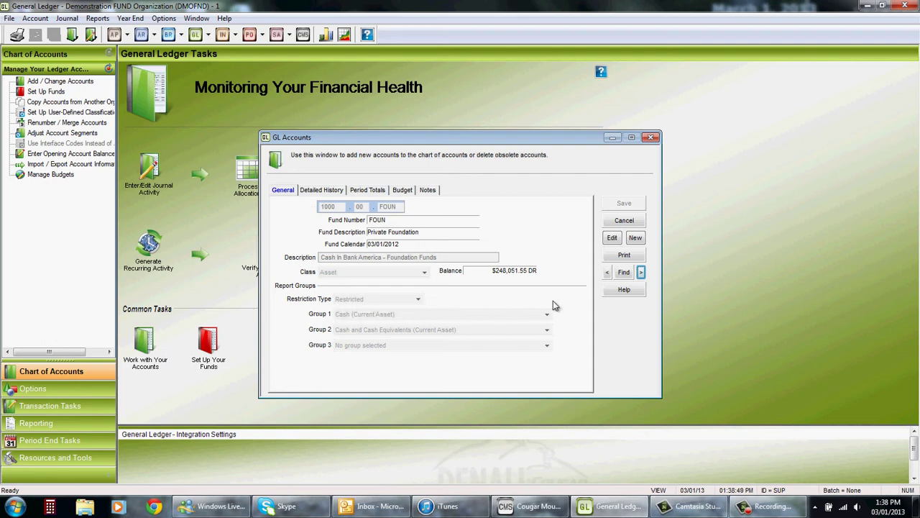
{"action": "left_click", "coordinate": [641, 272]}
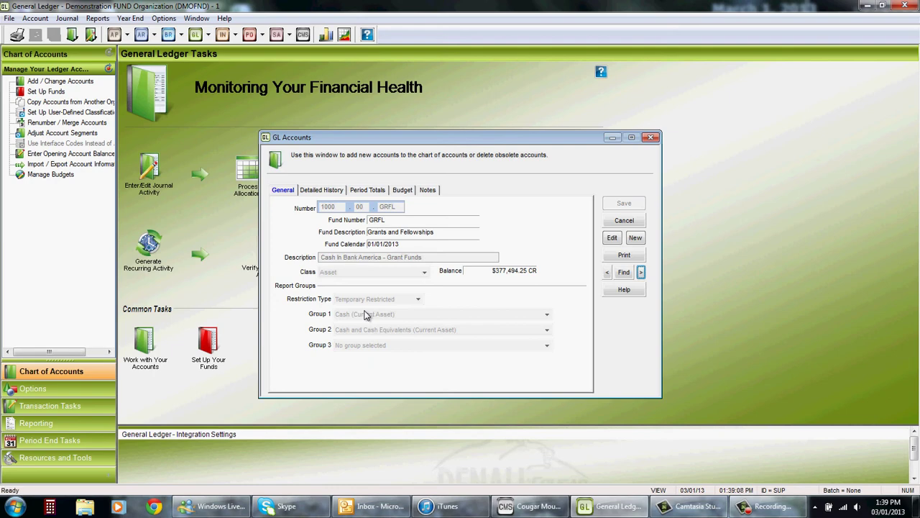
Step: Close the ledger account window and open Set Up Funds to review the fund transfer type options
{"action": "key", "text": "Escape"}
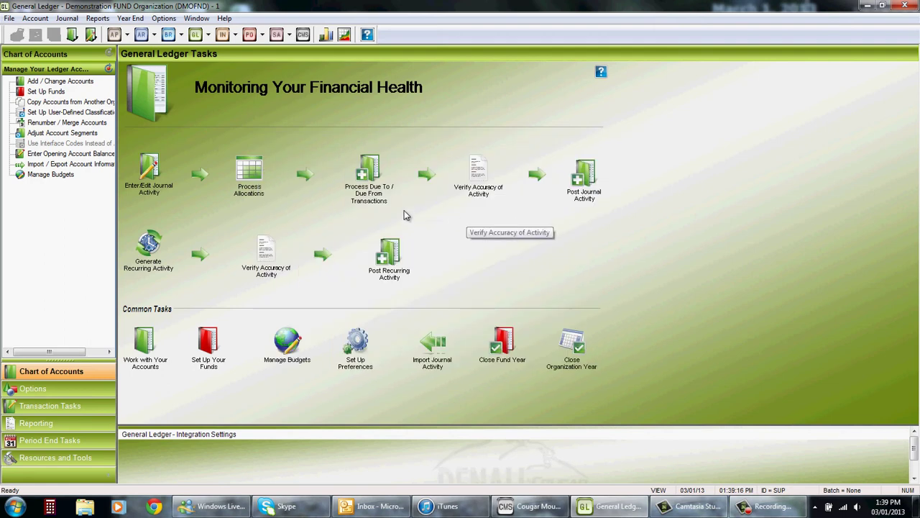
{"action": "left_click", "coordinate": [164, 18]}
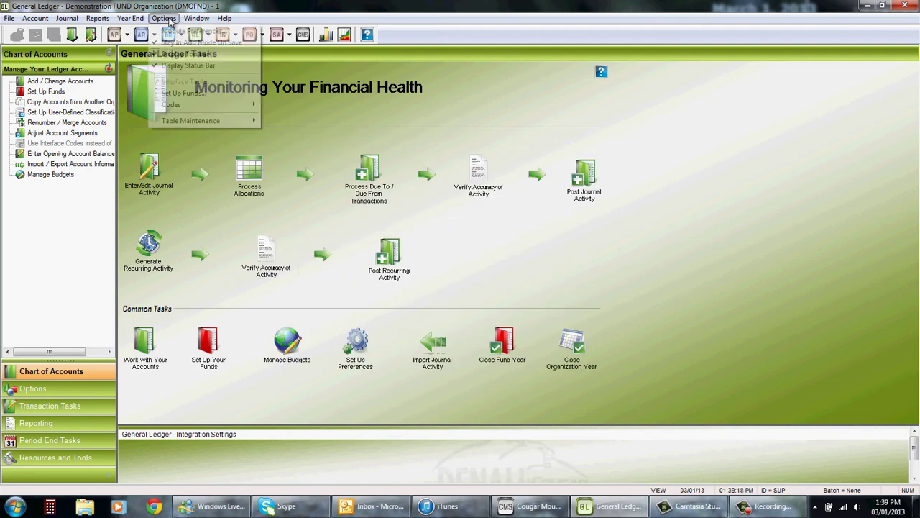
{"action": "left_click", "coordinate": [190, 94]}
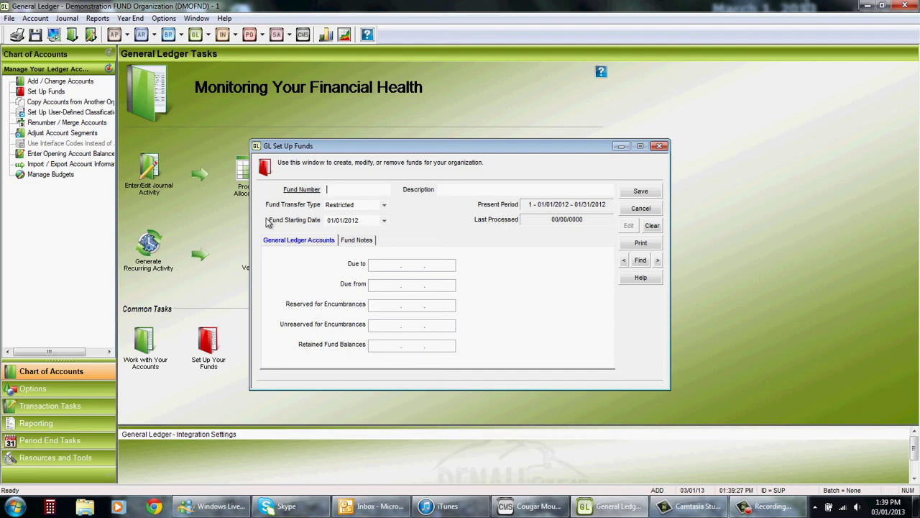
{"action": "left_click", "coordinate": [378, 205]}
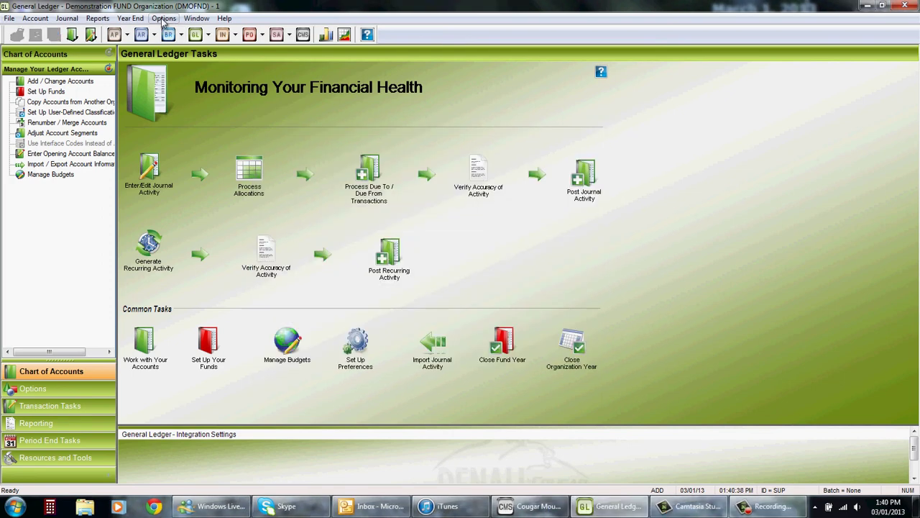
Step: Open the module preferences and review the user-defined segment names and the account segment setup, including the fund segment location
{"action": "left_click", "coordinate": [163, 18]}
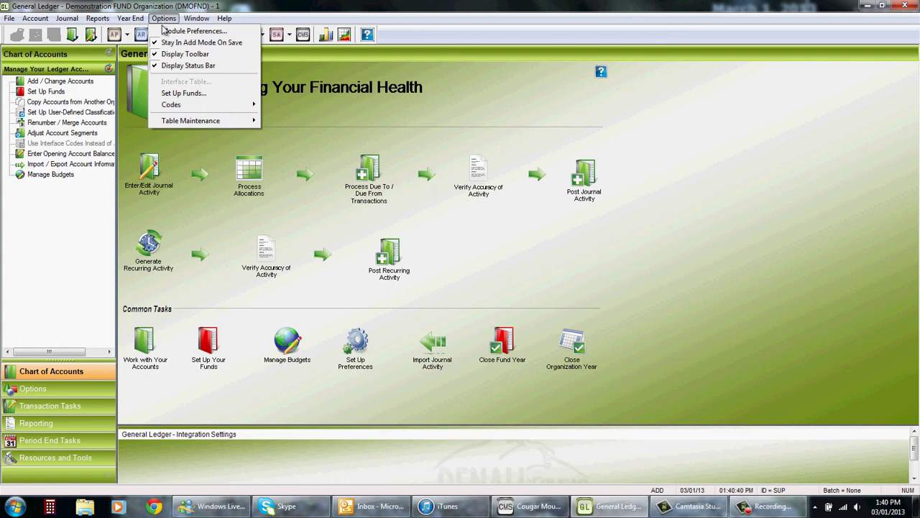
{"action": "left_click", "coordinate": [176, 31]}
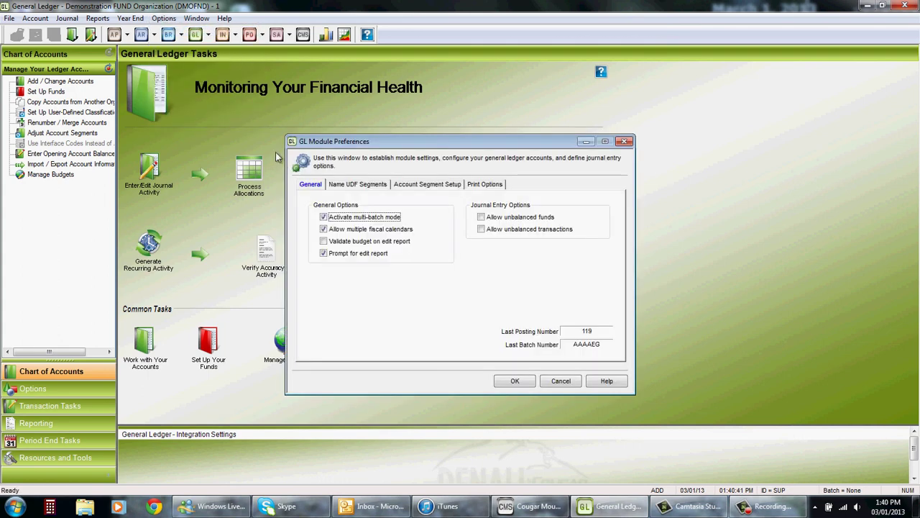
{"action": "left_click", "coordinate": [367, 184]}
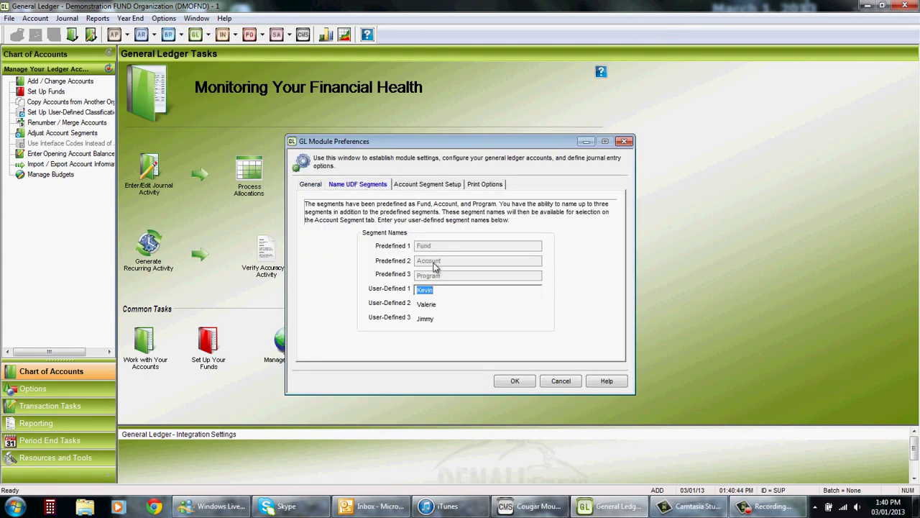
{"action": "left_click", "coordinate": [420, 188]}
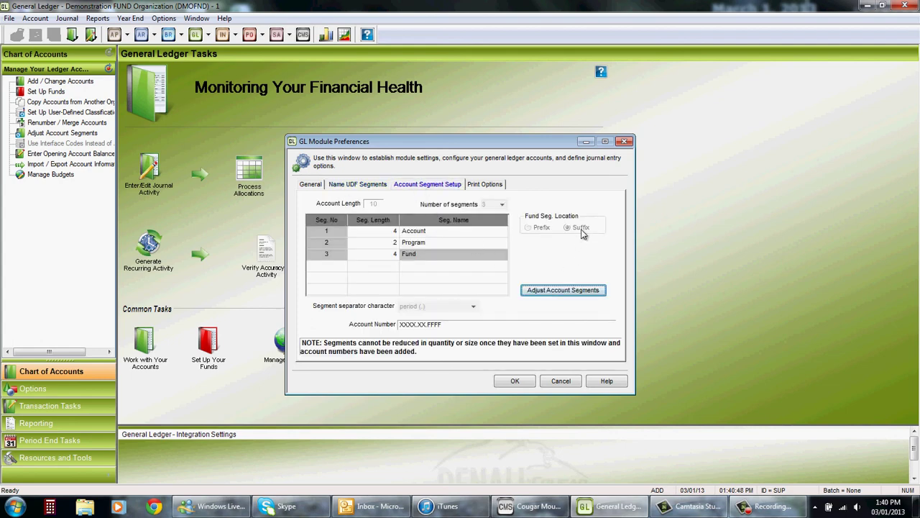